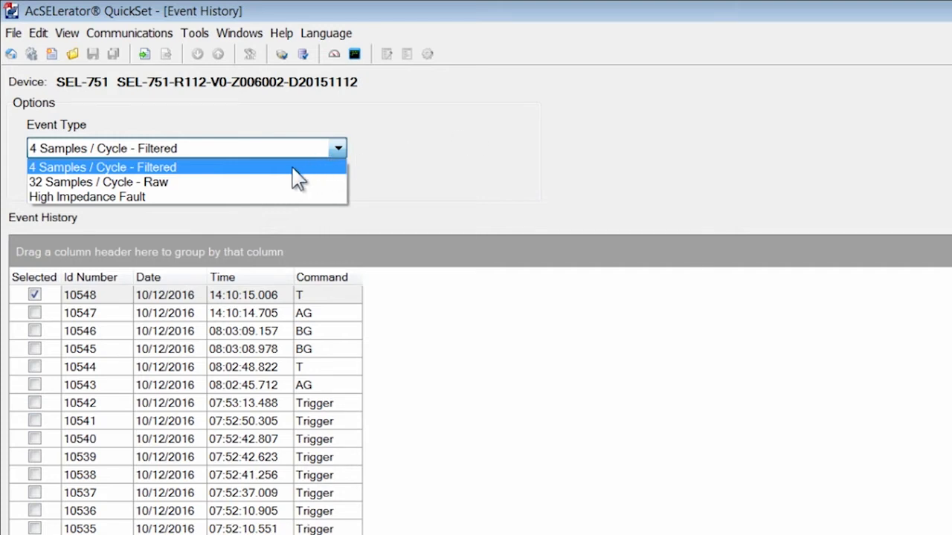
- Retrieve the selected event 10548 as 4 Samples / Cycle - Filtered and save its report with default naming
{"action": "left_click", "coordinate": [295, 168]}
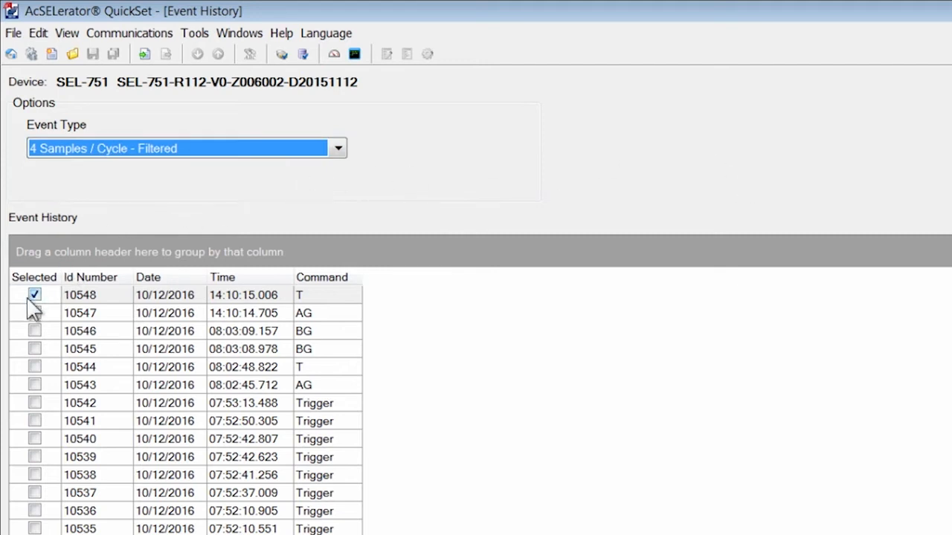
{"action": "left_click", "coordinate": [149, 156]}
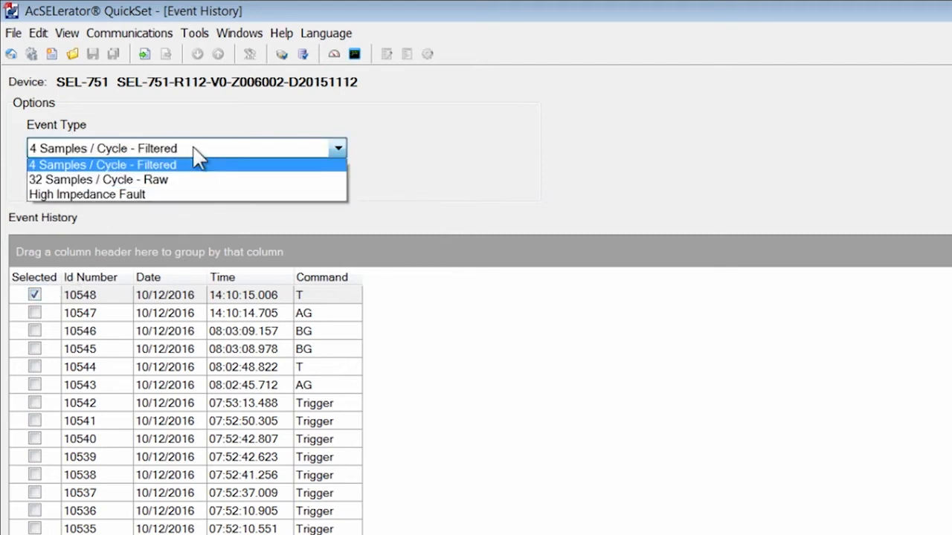
{"action": "left_click", "coordinate": [195, 154]}
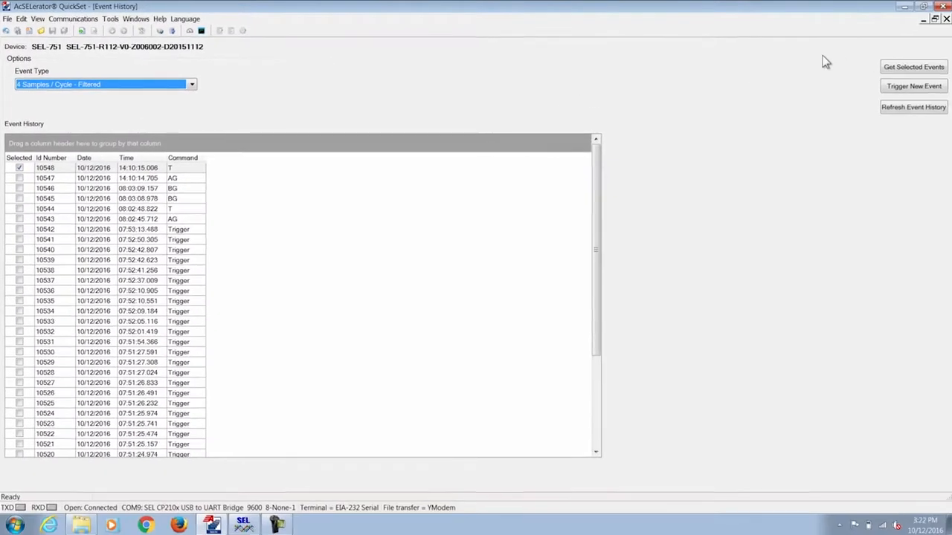
{"action": "left_click", "coordinate": [917, 70]}
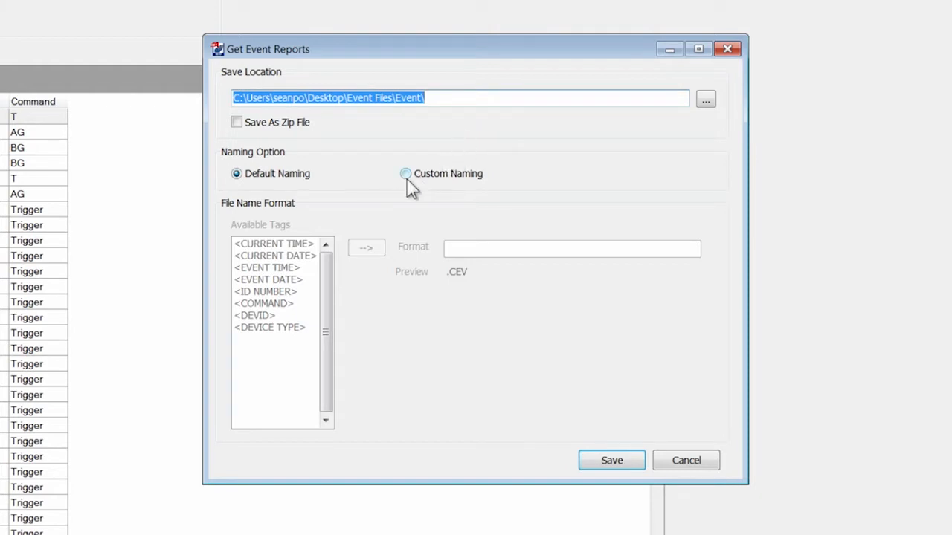
{"action": "left_click", "coordinate": [612, 461]}
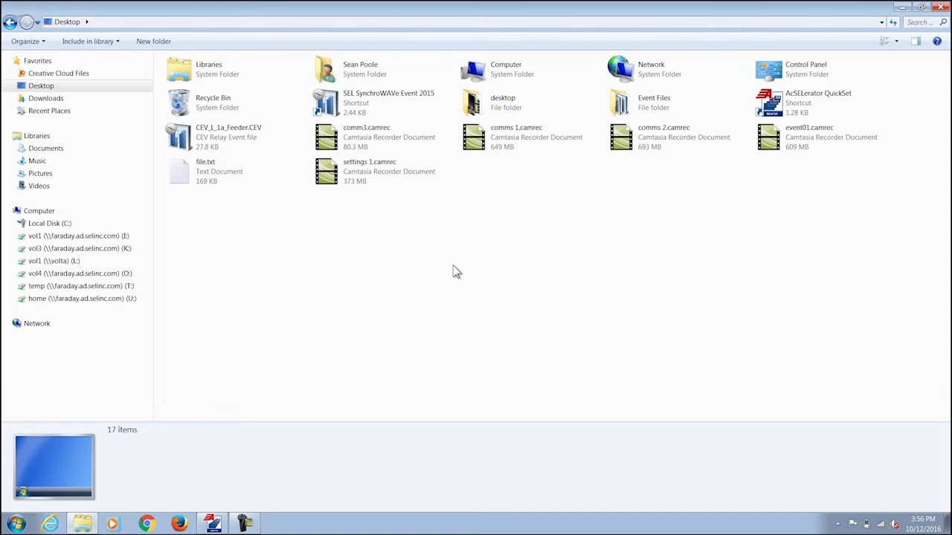
- Open the relay event file CEV_L_1a_Feeder.CEV from the desktop folder in SynchroWAVe Event
{"action": "double_click", "coordinate": [231, 138]}
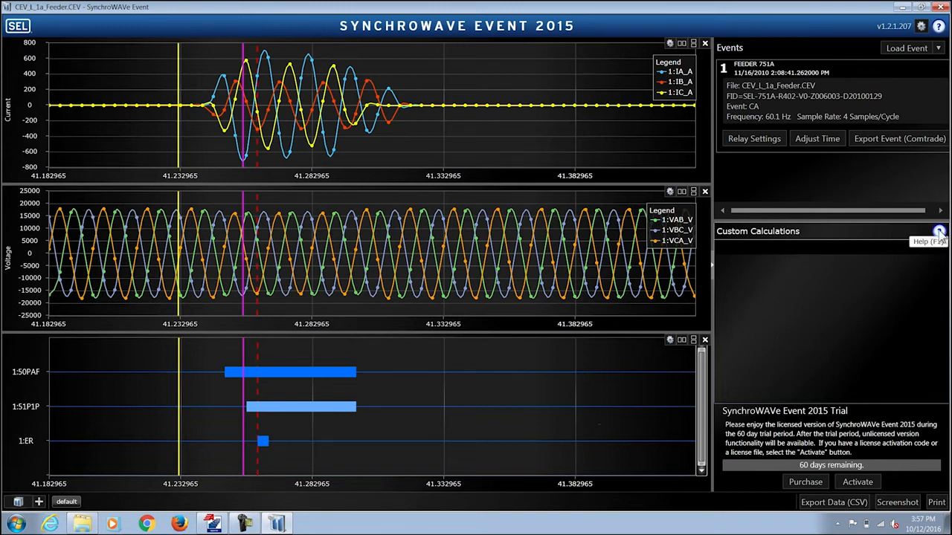
- Find the quantity 1:VAB_V by searching for "vab" and add it to the current chart
{"action": "left_click", "coordinate": [671, 45]}
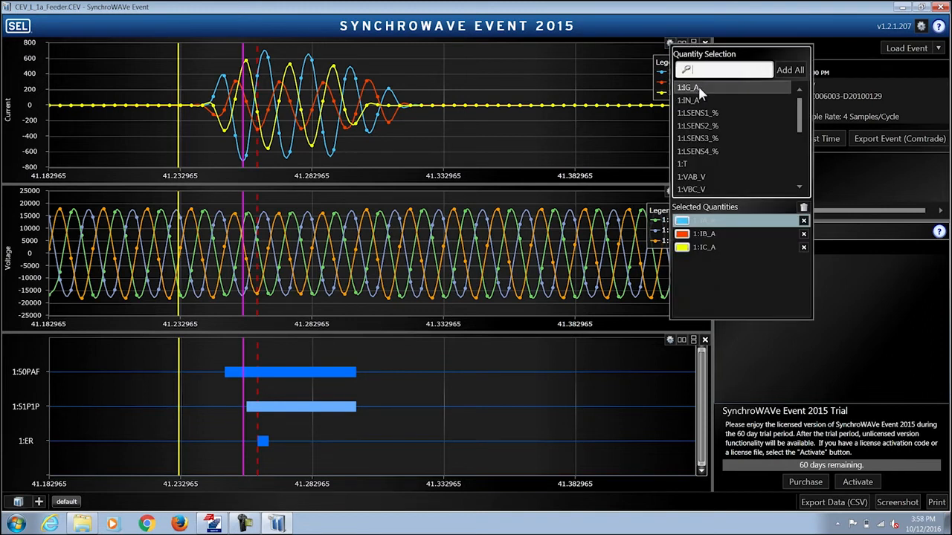
{"action": "scroll", "coordinate": [699, 90], "scroll_direction": "up", "scroll_amount": 2}
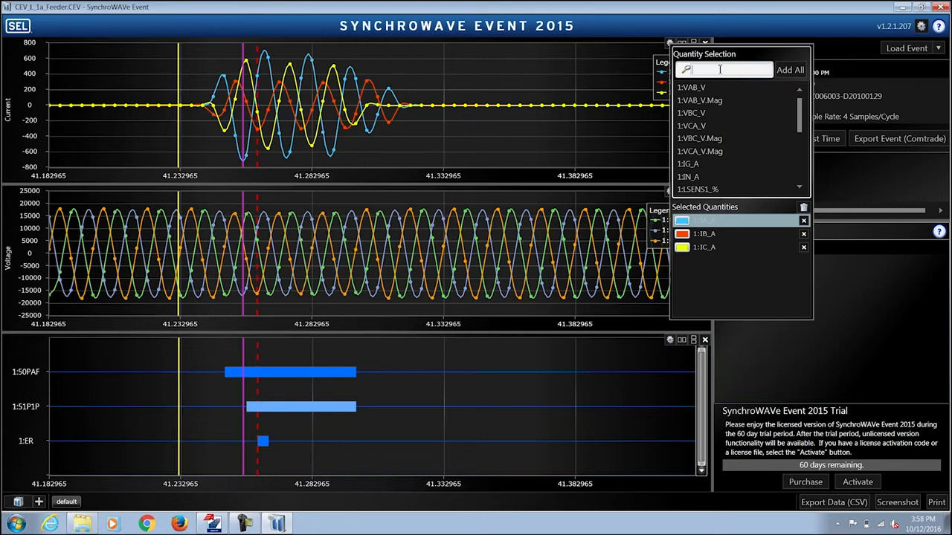
{"action": "type", "text": "vab"}
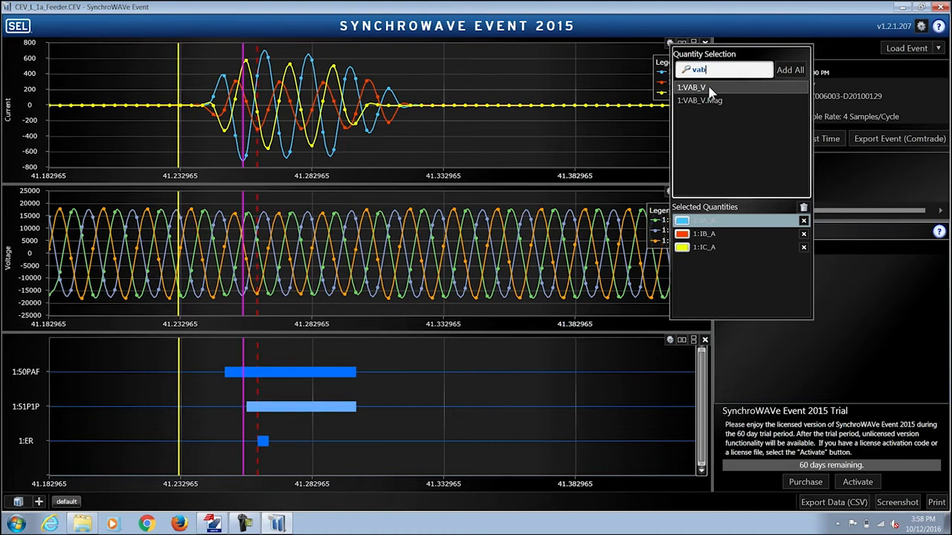
{"action": "double_click", "coordinate": [699, 87]}
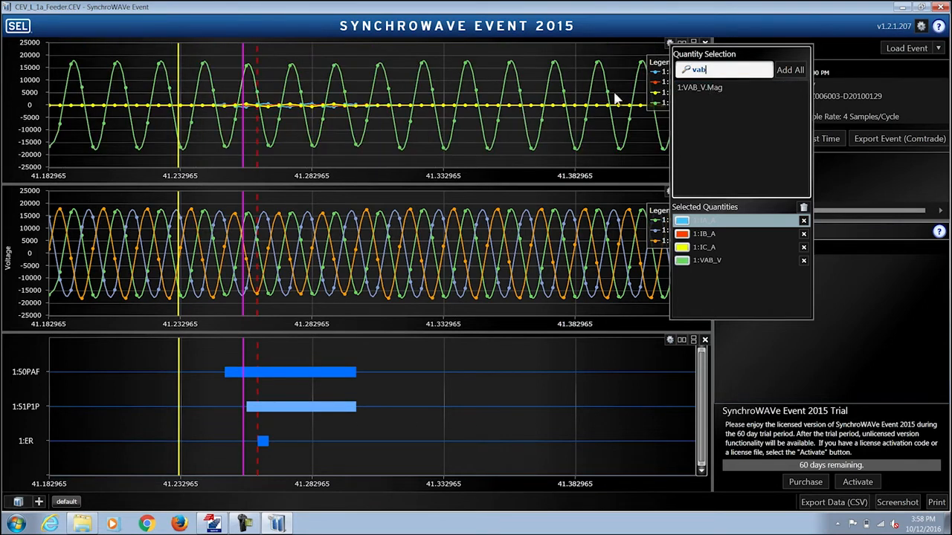
{"action": "left_click", "coordinate": [532, 86]}
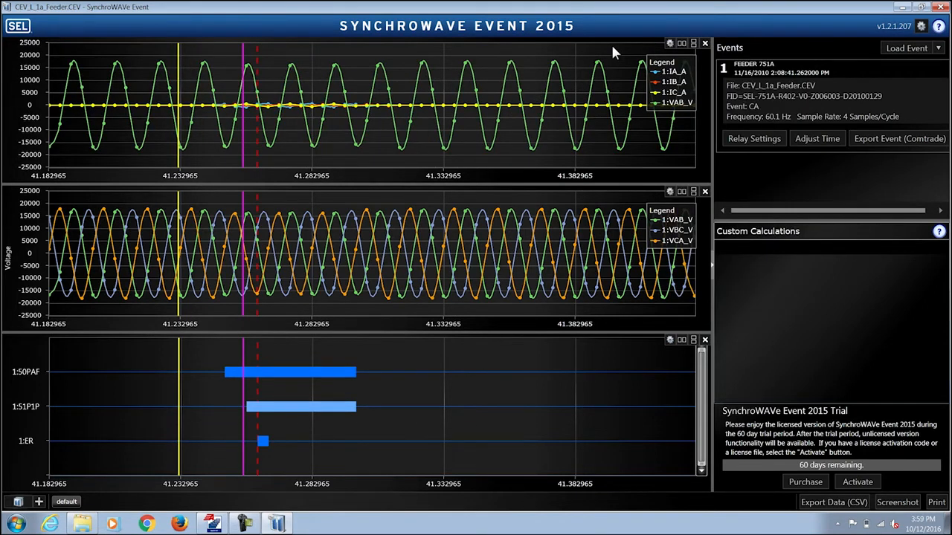
- Remove the 1:VAB_V quantity from the current chart's selected quantities
{"action": "left_click", "coordinate": [669, 43]}
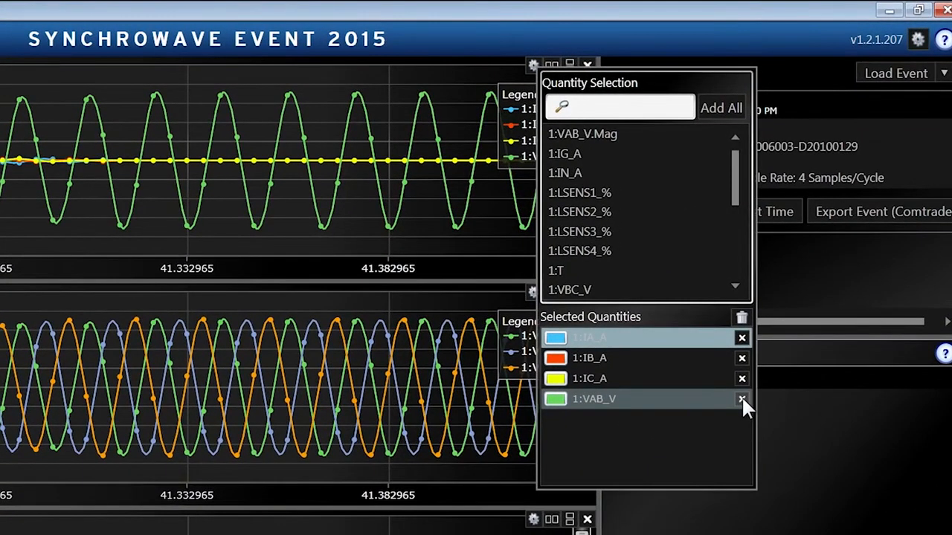
{"action": "left_click", "coordinate": [741, 400]}
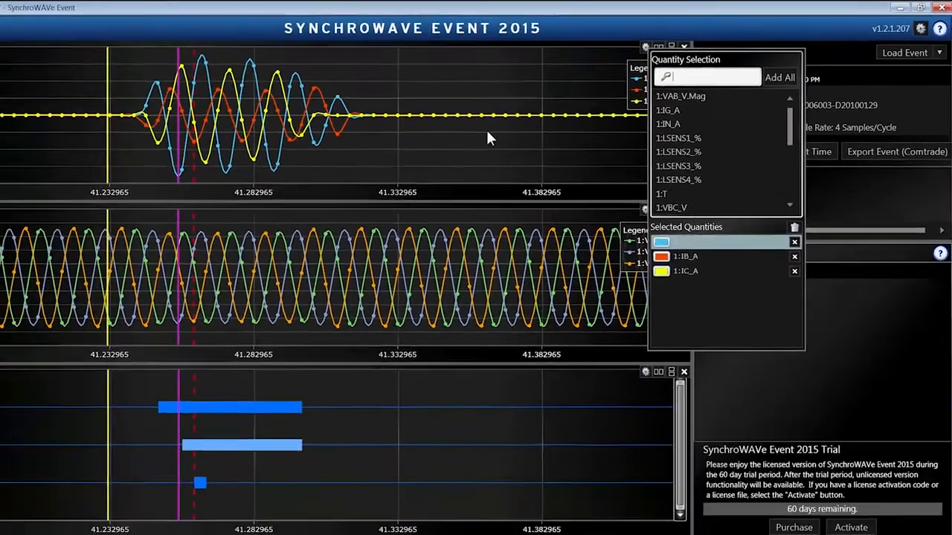
{"action": "left_click", "coordinate": [487, 138]}
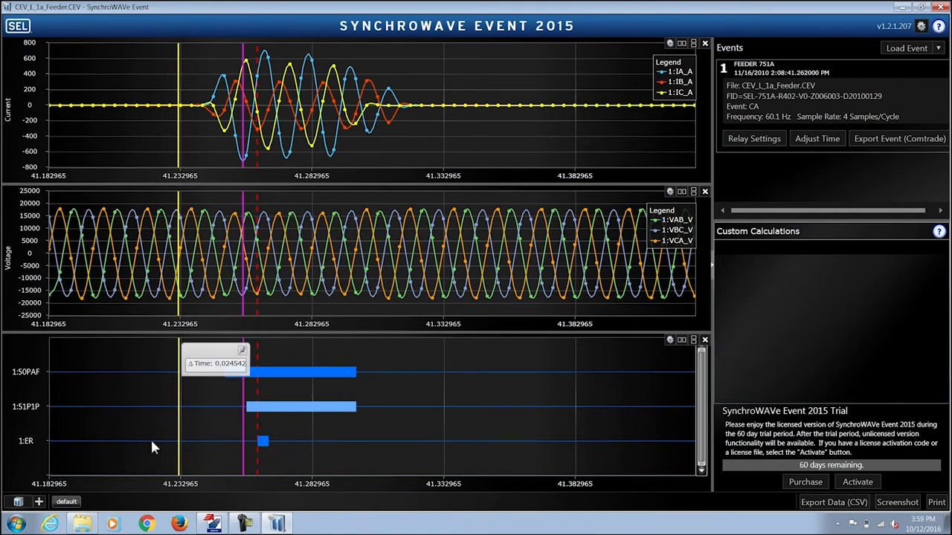
- Create a blank view named Custom and place an analog chart in it
{"action": "left_click", "coordinate": [39, 503]}
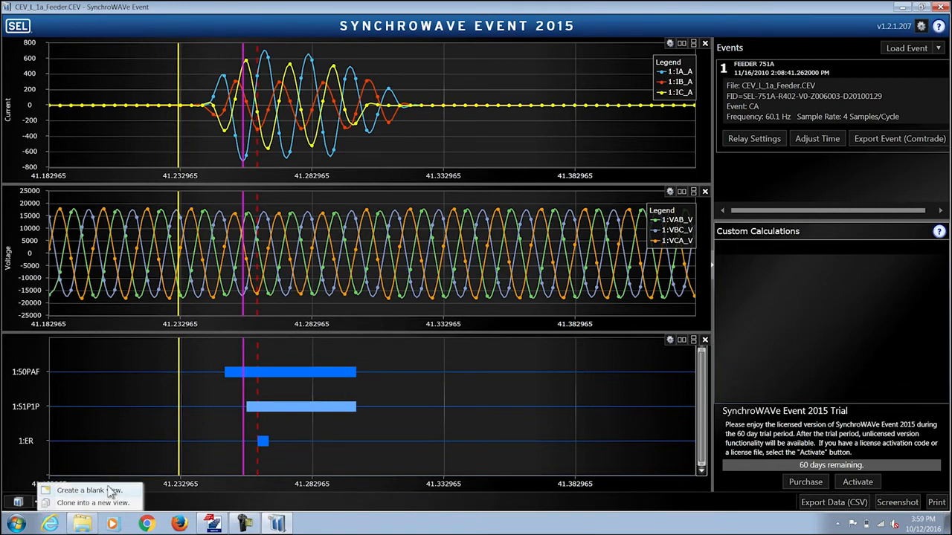
{"action": "left_click", "coordinate": [90, 491]}
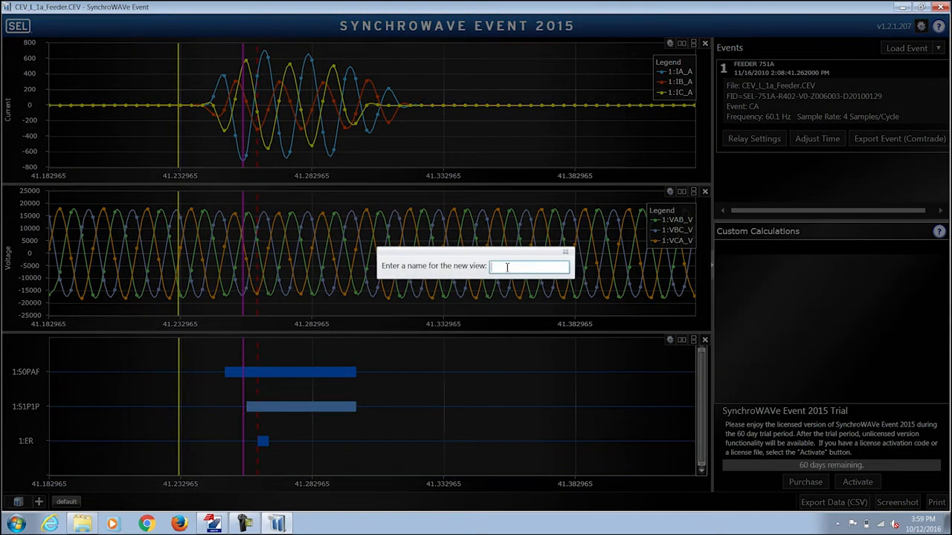
{"action": "type", "text": "Custom"}
{"action": "key", "text": "Return"}
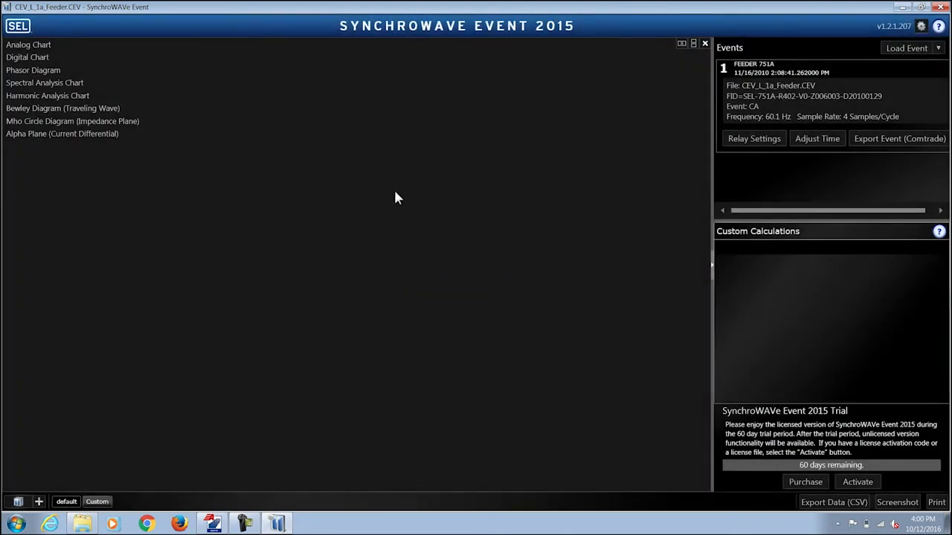
{"action": "left_click", "coordinate": [105, 43]}
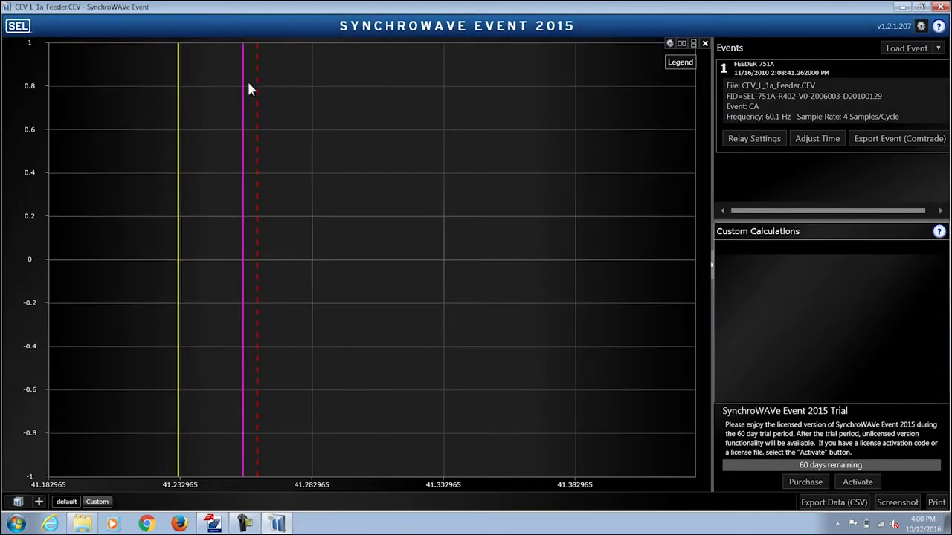
- Add a phasor diagram beside the analog chart and plot the 1:IA_A, 1:IB_A and 1:IC_A phasors in it
{"action": "left_click", "coordinate": [682, 44]}
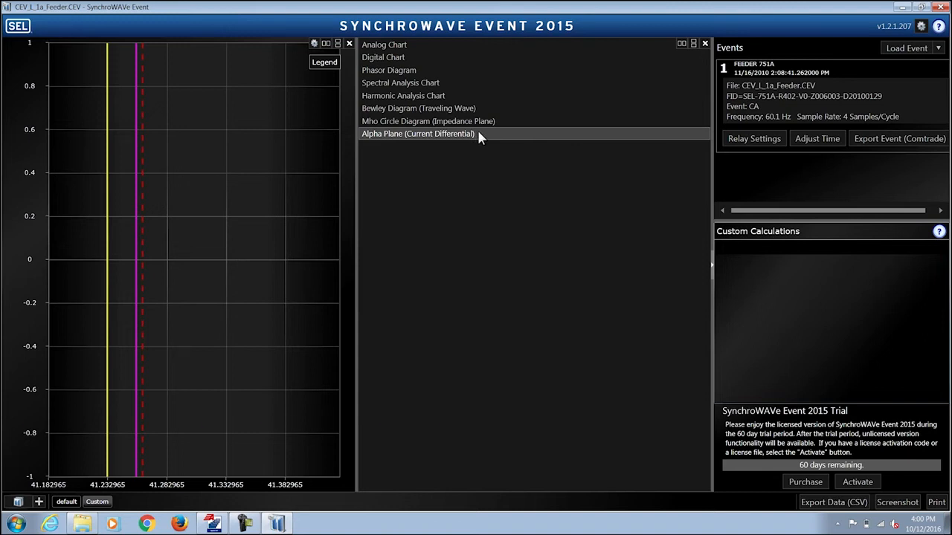
{"action": "left_click", "coordinate": [436, 70]}
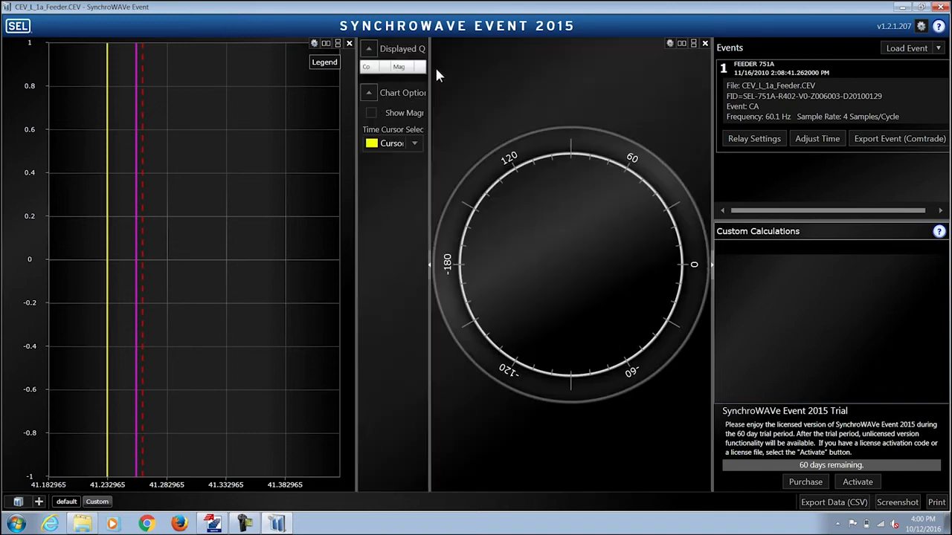
{"action": "left_click", "coordinate": [670, 44]}
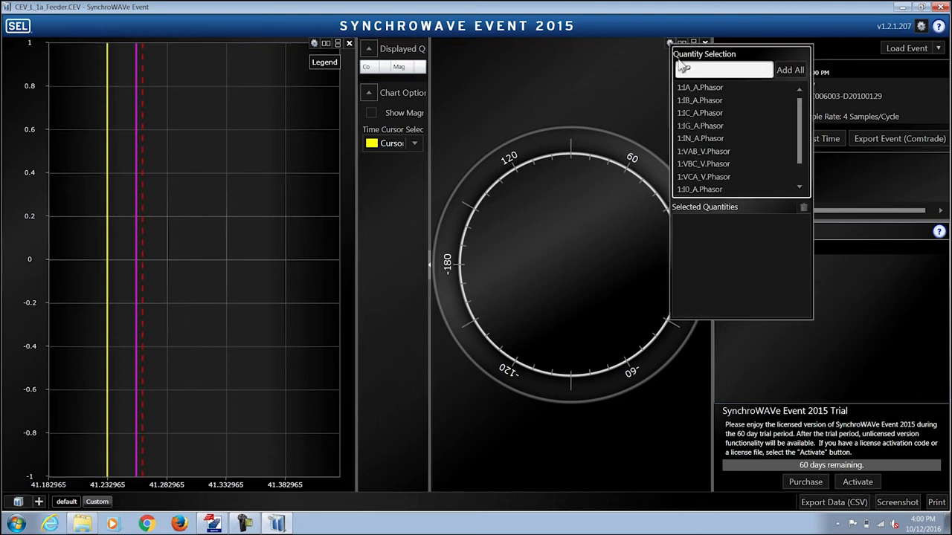
{"action": "left_click", "coordinate": [723, 87]}
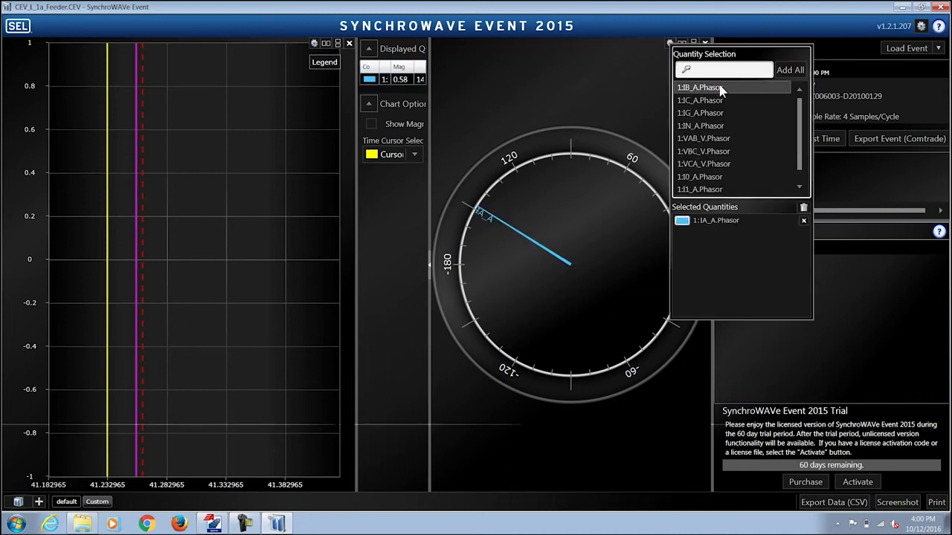
{"action": "left_click", "coordinate": [723, 87]}
{"action": "left_click", "coordinate": [722, 87]}
- Widen the phasor diagram's displayed-quantities area and move the yellow time cursor on the analog chart to about 41.30
{"action": "left_click_drag", "start_coordinate": [430, 102], "coordinate": [534, 102]}
{"action": "left_click_drag", "start_coordinate": [354, 133], "coordinate": [316, 138]}
{"action": "mouse_move", "coordinate": [97, 145]}
{"action": "left_click_drag", "start_coordinate": [97, 145], "coordinate": [170, 158]}
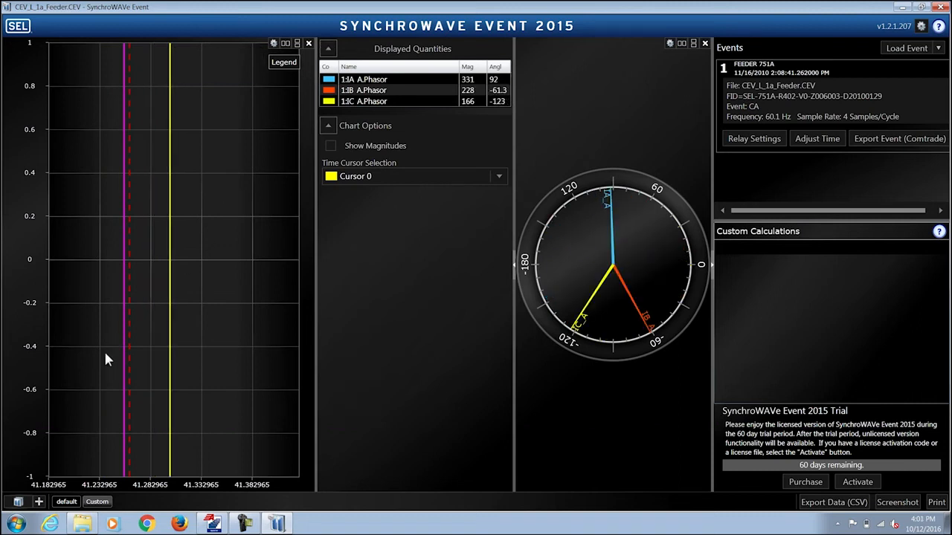
- Return to the default view and look up the 50p1p setting in the event's relay settings
{"action": "left_click", "coordinate": [67, 502]}
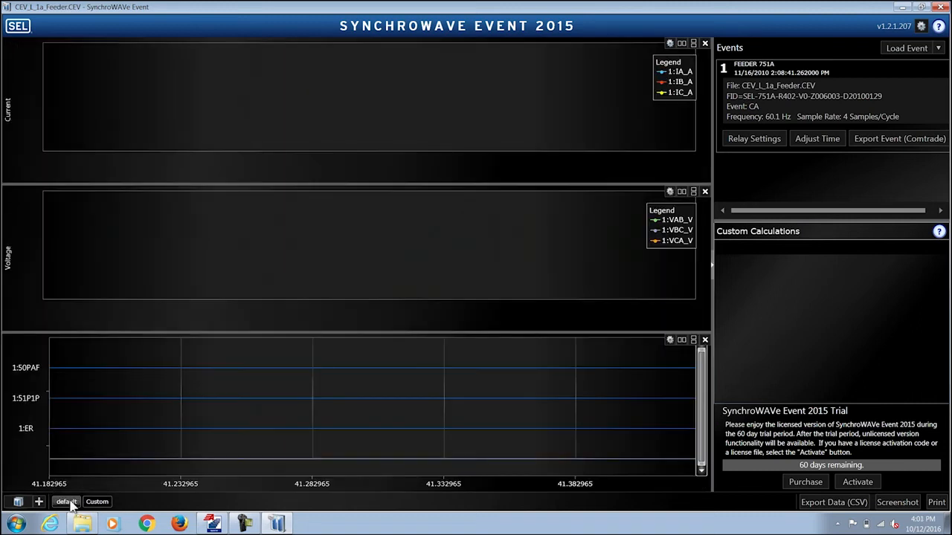
{"action": "left_click", "coordinate": [755, 139]}
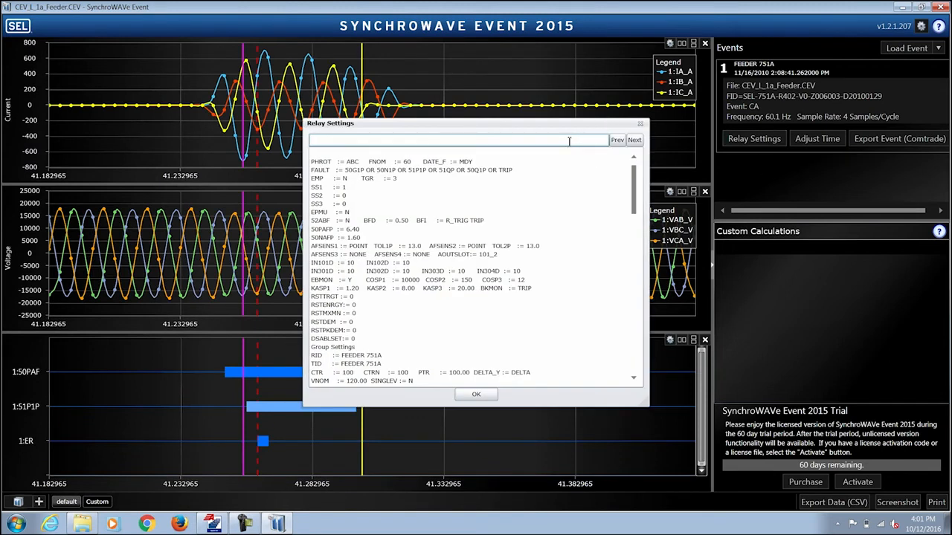
{"action": "type", "text": "50p1p"}
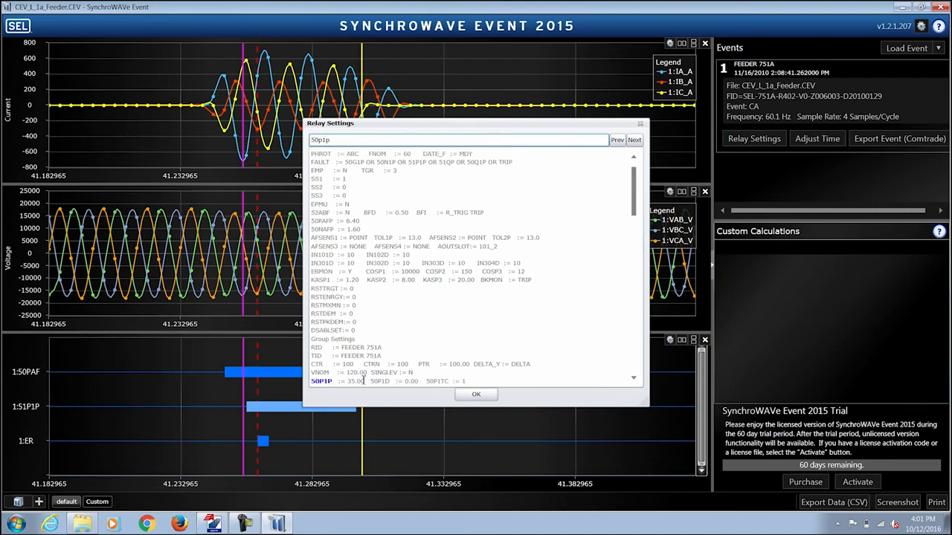
{"action": "left_click", "coordinate": [476, 394]}
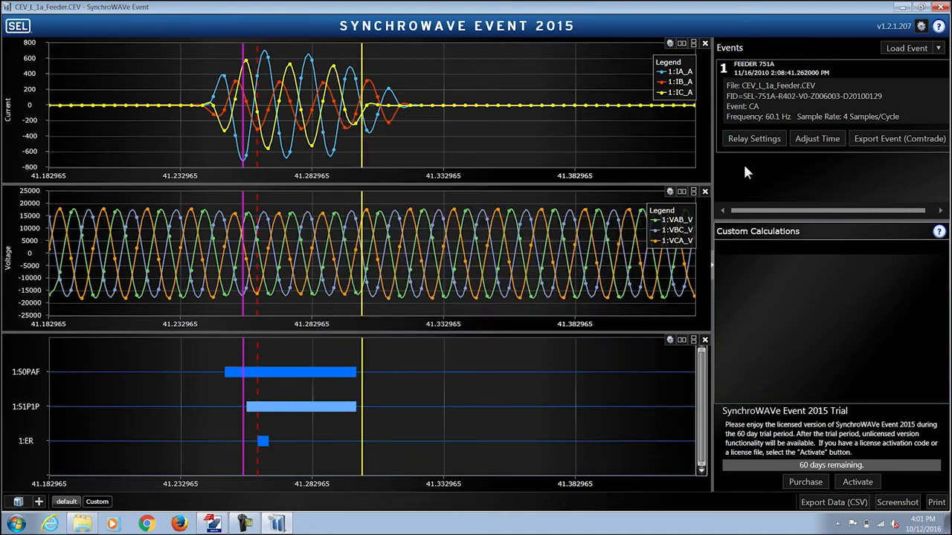
- Limit the digital chart's quantity list to changed digitals and add 1:IN301 and 1:IN303 to the chart
{"action": "left_click", "coordinate": [670, 339]}
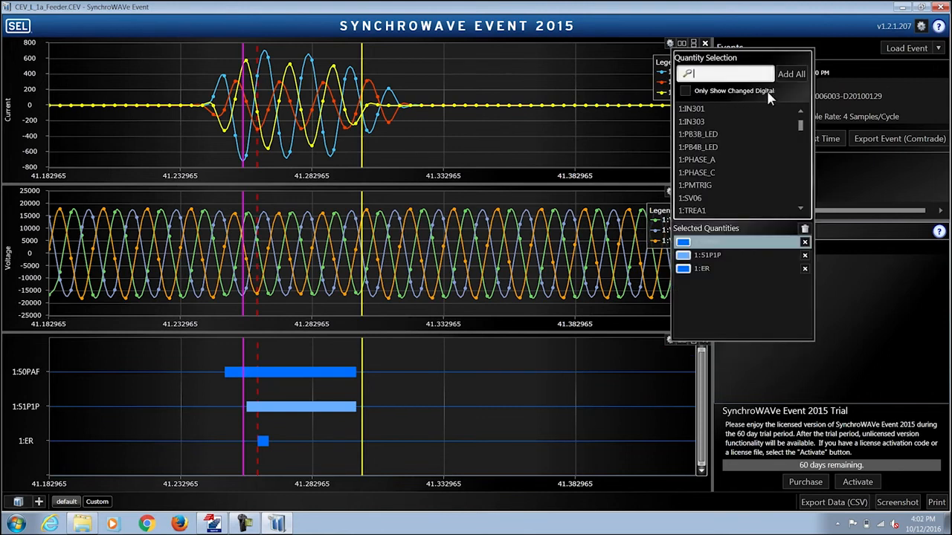
{"action": "left_click", "coordinate": [685, 90]}
{"action": "scroll", "coordinate": [800, 149], "scroll_direction": "up", "scroll_amount": 3}
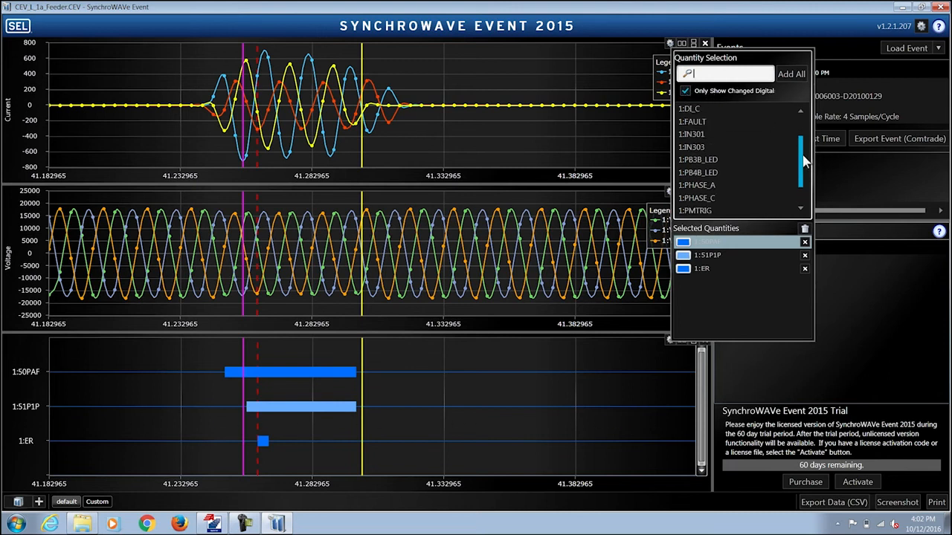
{"action": "mouse_move", "coordinate": [797, 127]}
{"action": "left_mouse_down"}
{"action": "mouse_move", "coordinate": [801, 160]}
{"action": "mouse_move", "coordinate": [790, 127]}
{"action": "left_mouse_up"}
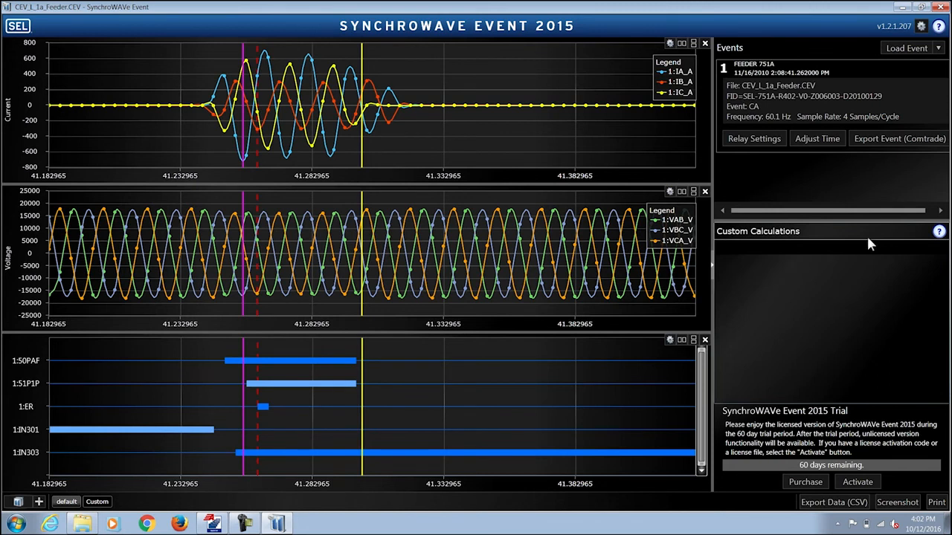
- Export the loaded feeder event in COMTRADE format as a CFG file
{"action": "left_click", "coordinate": [902, 141]}
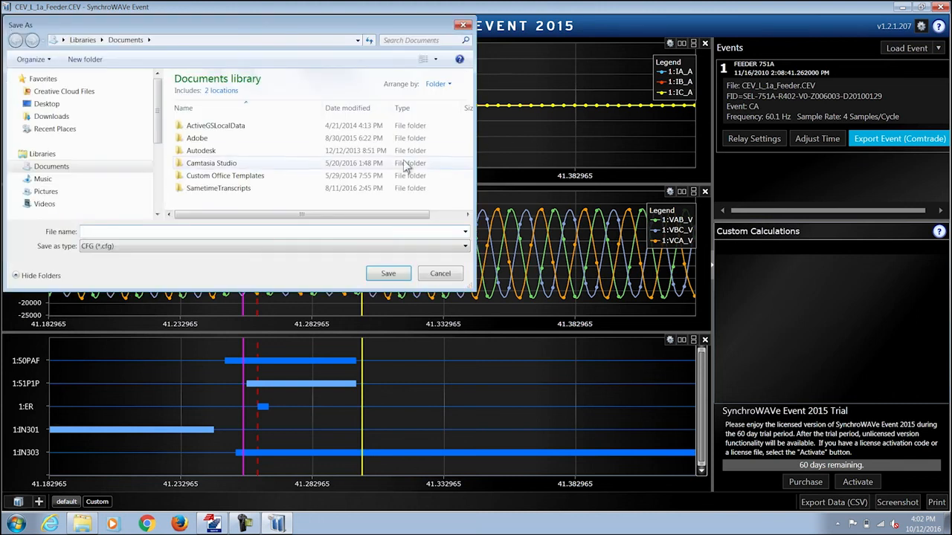